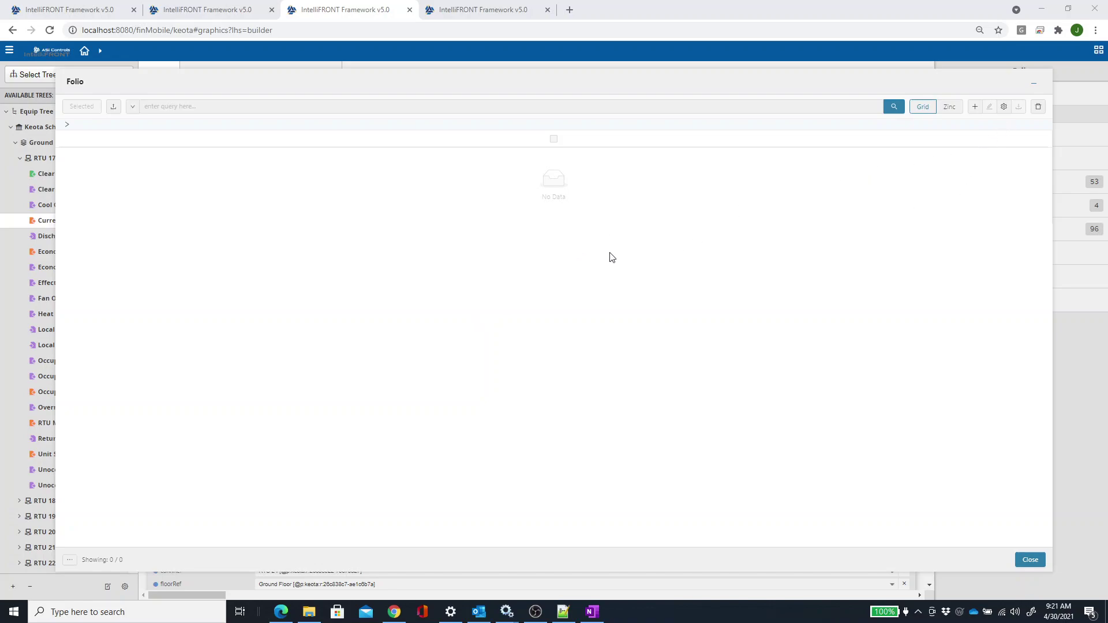
Step: Open the ruudRTU_CAlarms set for enum option editing, examine its codes and names, and accept it
left_click(1004, 107)
mouse_move(987, 126)
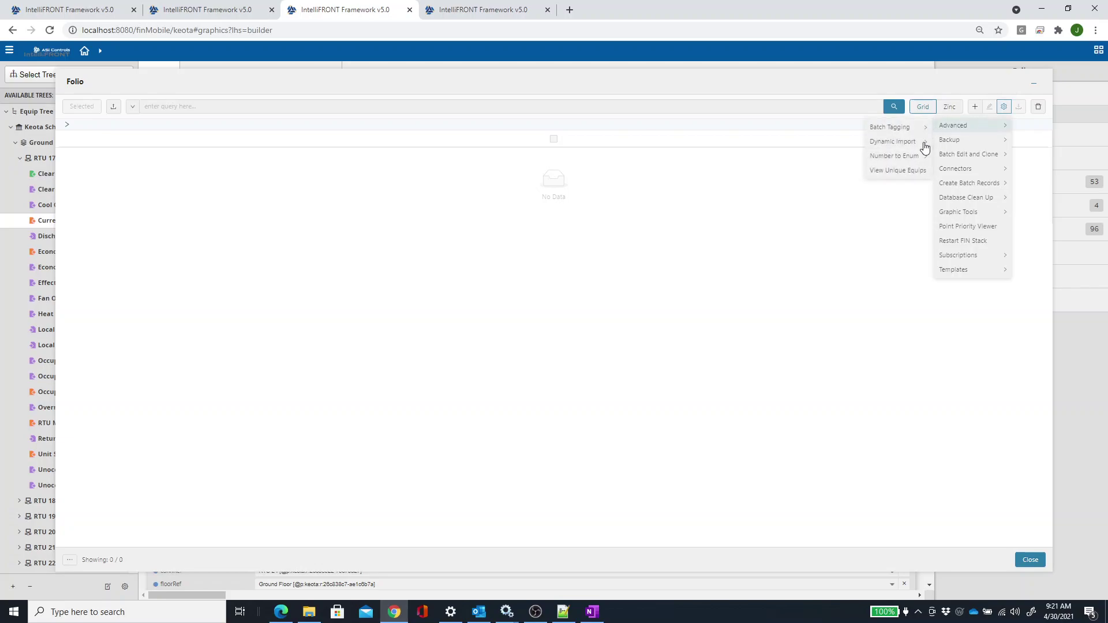
mouse_move(917, 156)
left_click(944, 201)
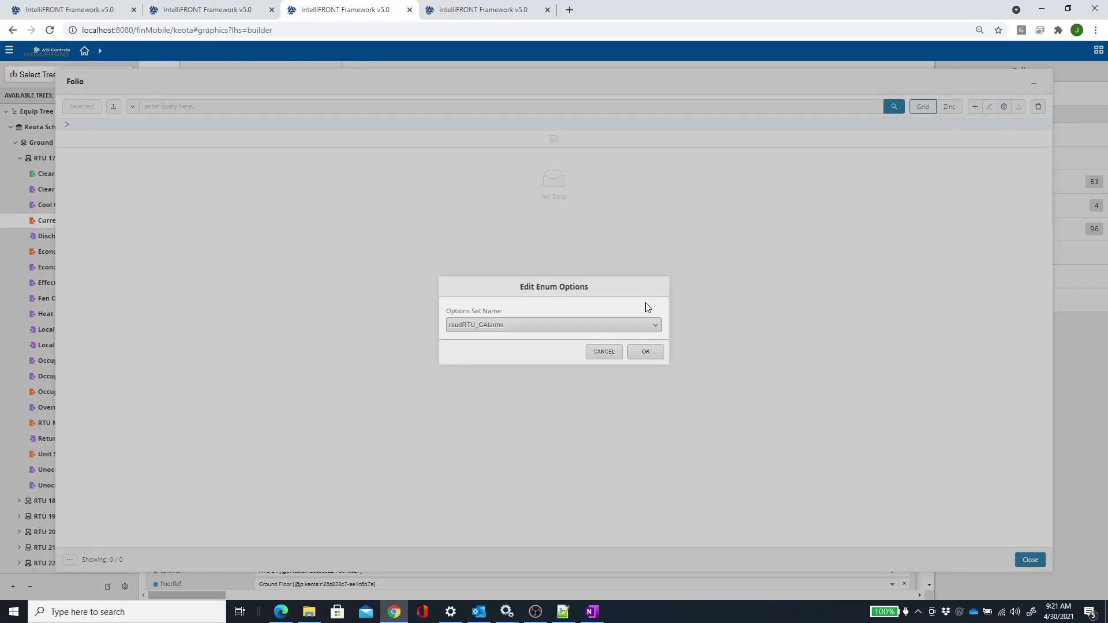
left_click(645, 352)
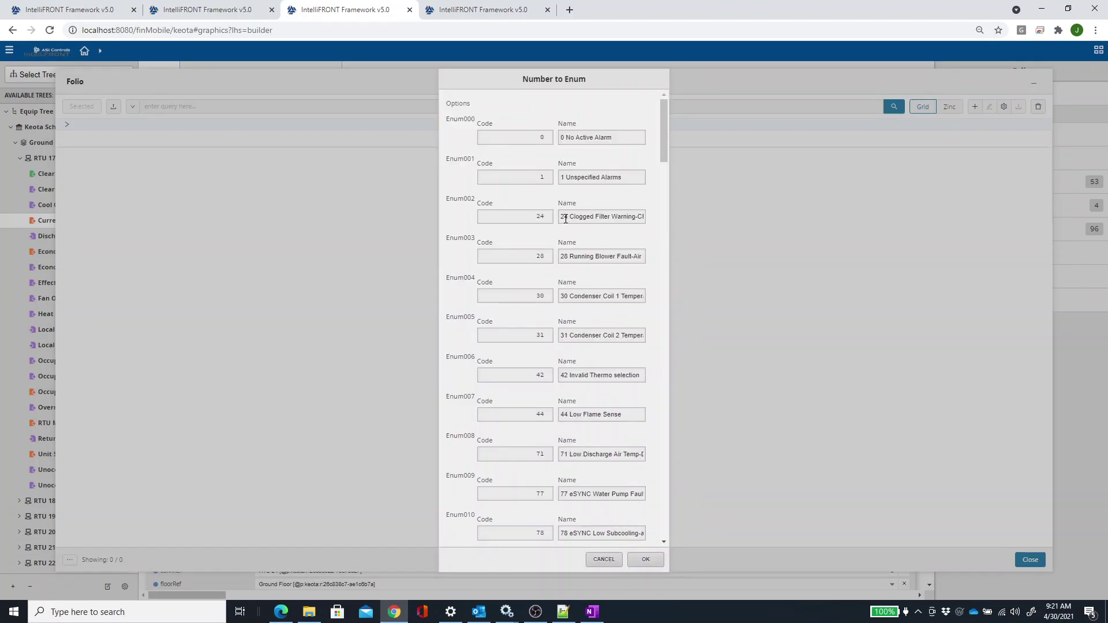
left_click_drag(556, 217, 656, 224)
scroll(602, 248, "down", 2)
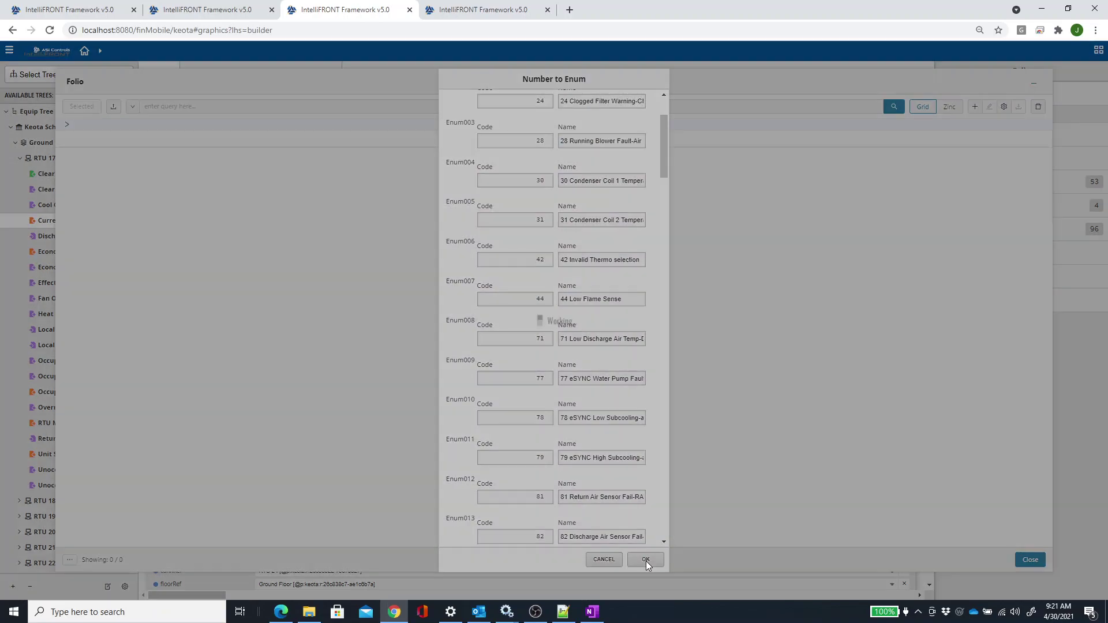
left_click(645, 559)
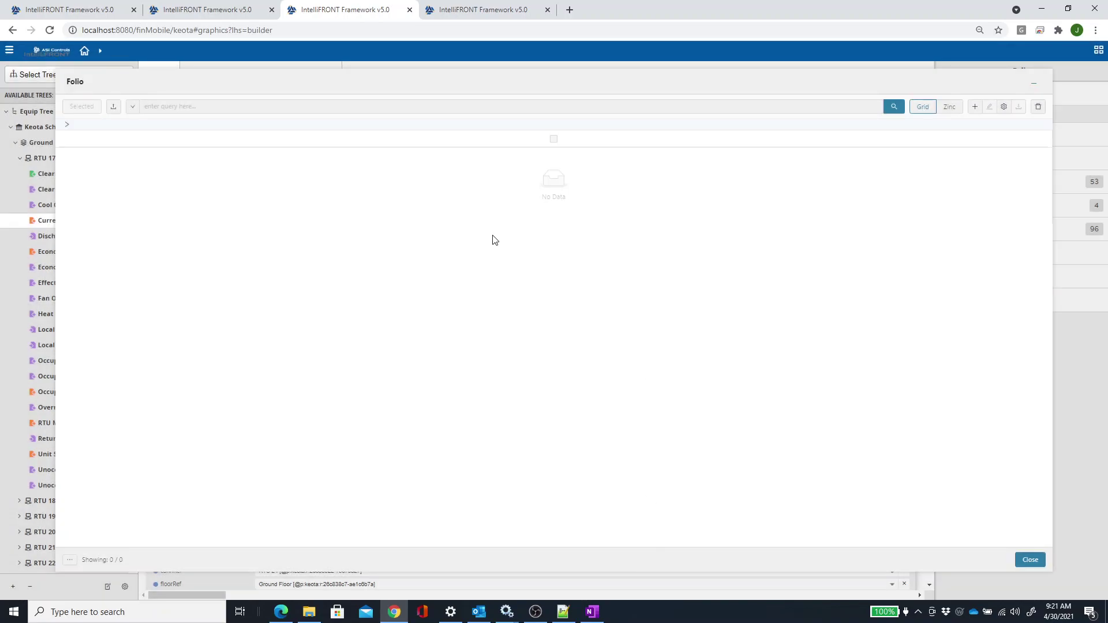
Step: Query the Folio database for enumMeta records
left_click(191, 107)
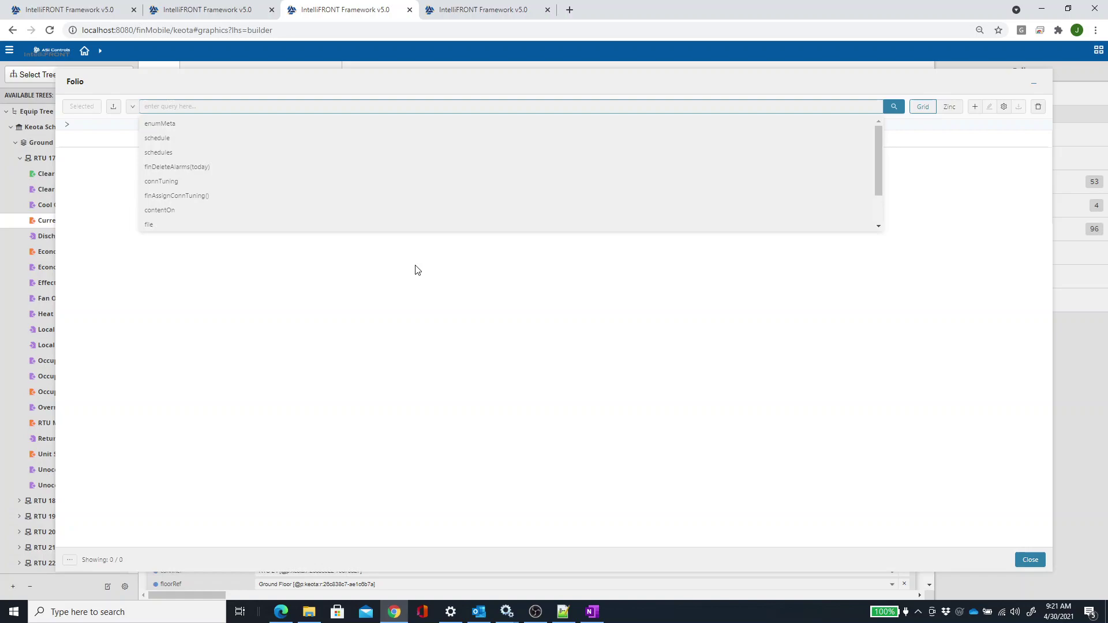
left_click(178, 129)
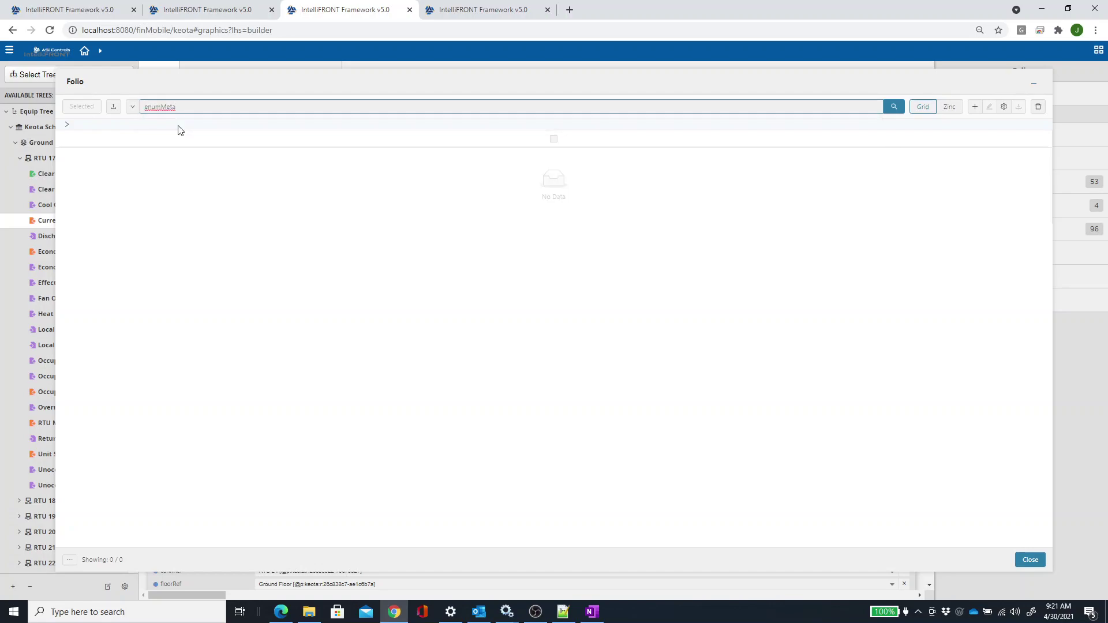
key("Return")
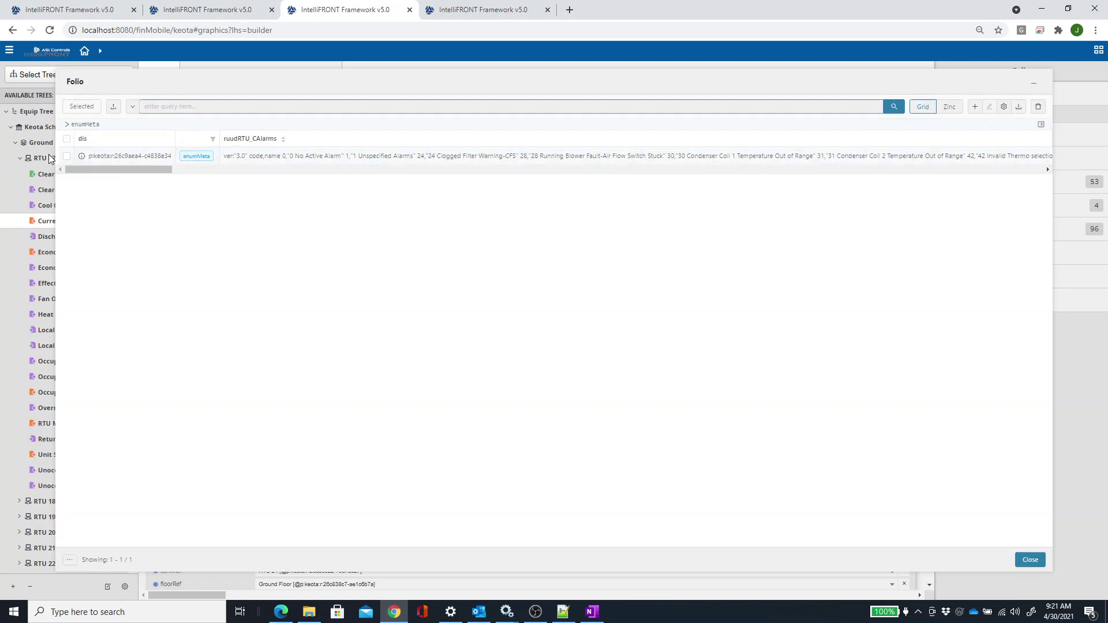
Step: Open the enumMeta record's ruudRTU_CAlarms property in the text editor and enlarge the editor to show more lines
left_click(67, 156)
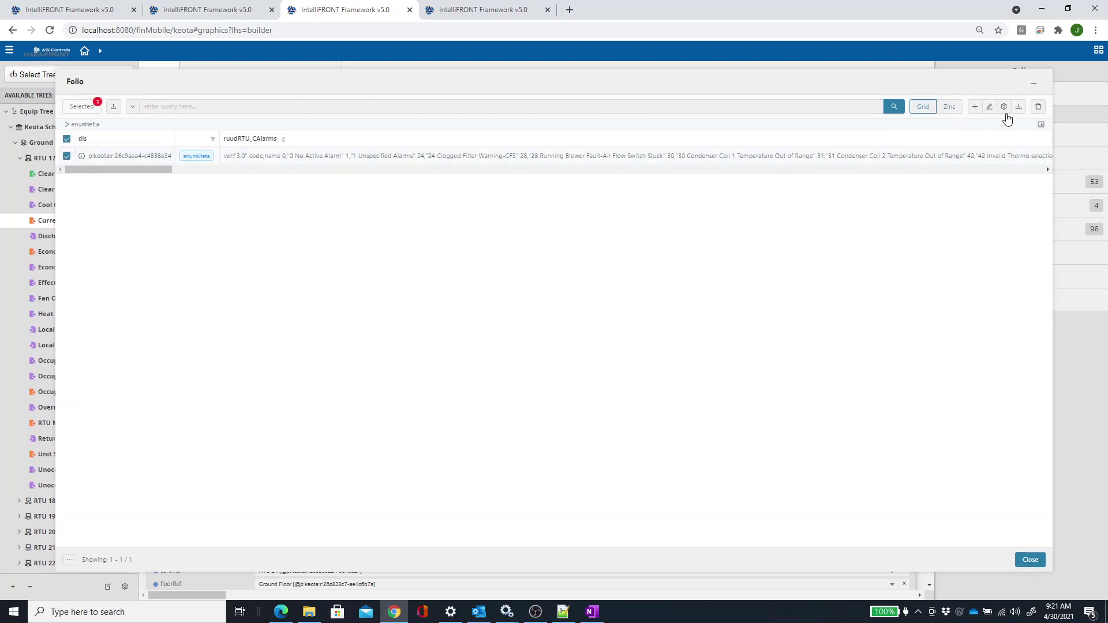
mouse_move(990, 110)
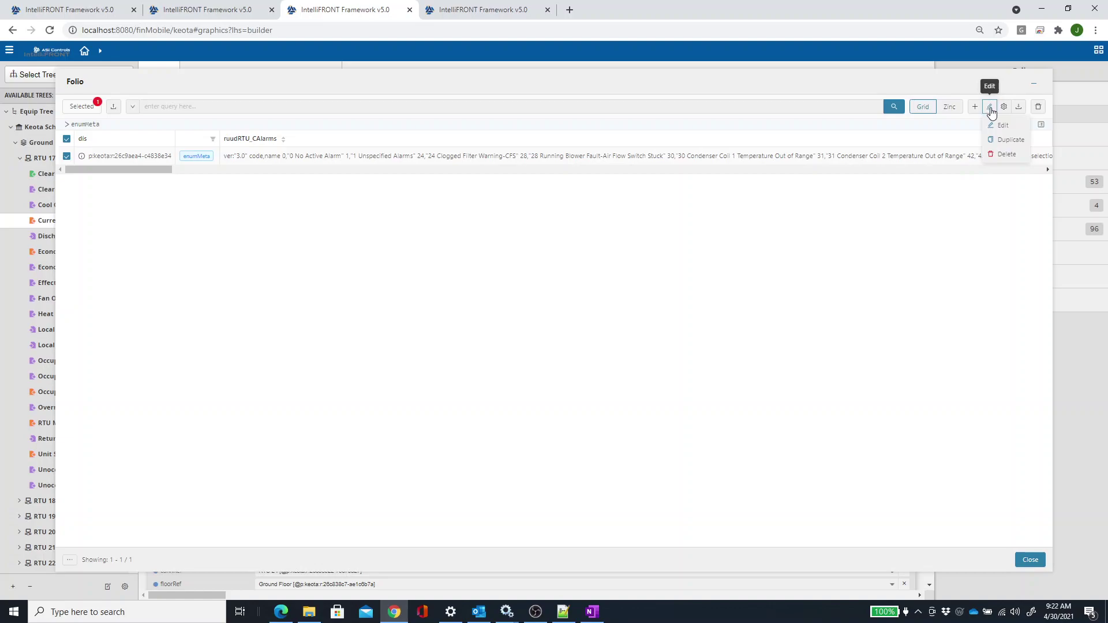
left_click(1002, 126)
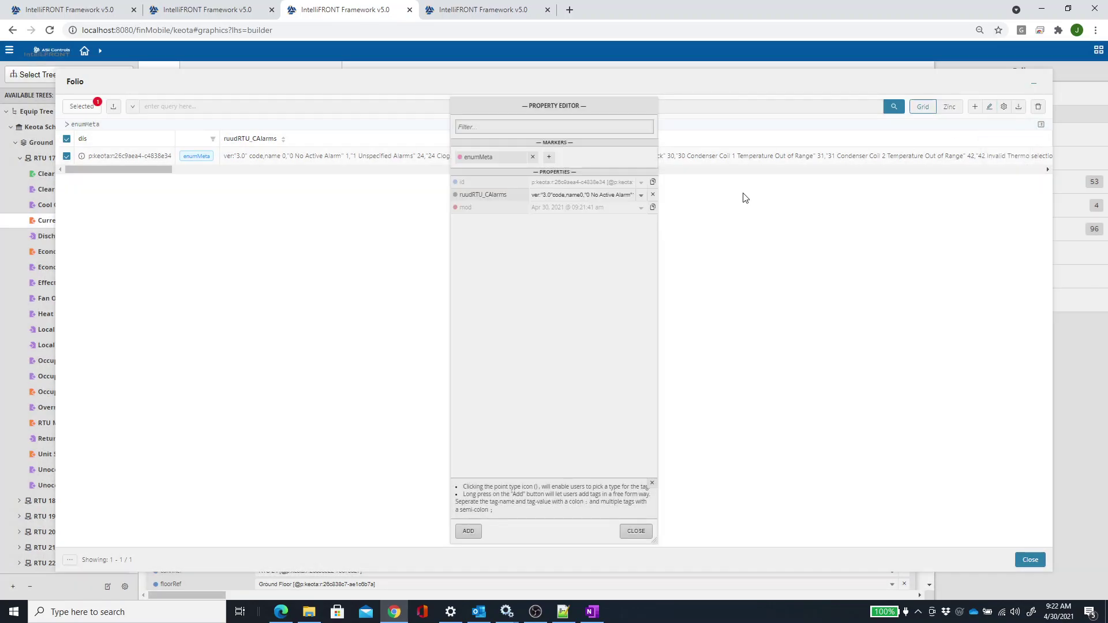
left_click(642, 195)
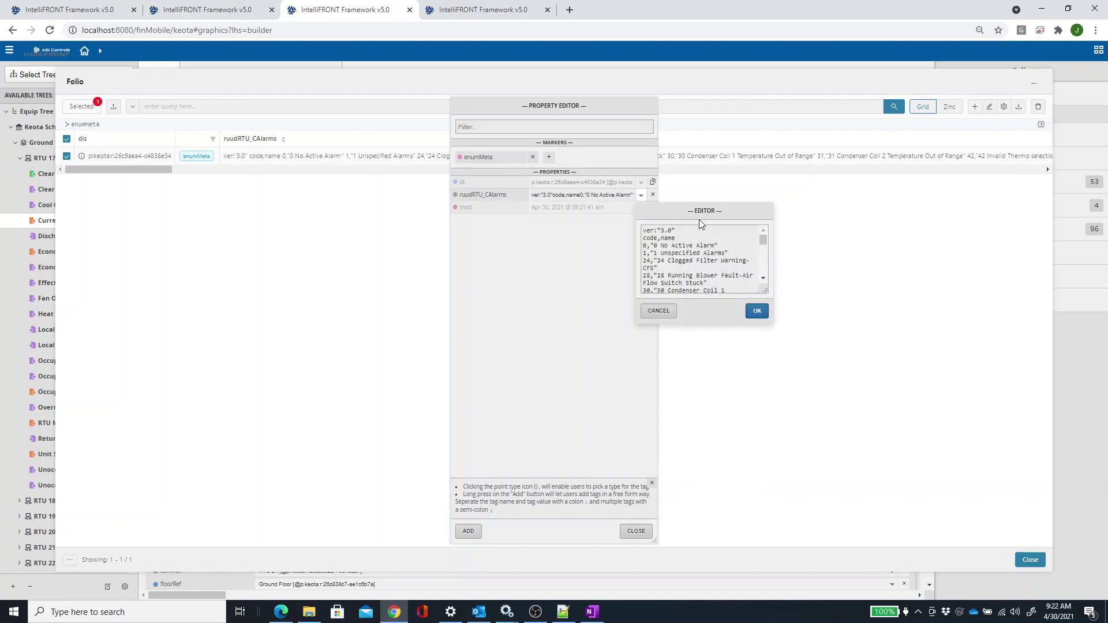
left_click_drag(765, 291, 1074, 410)
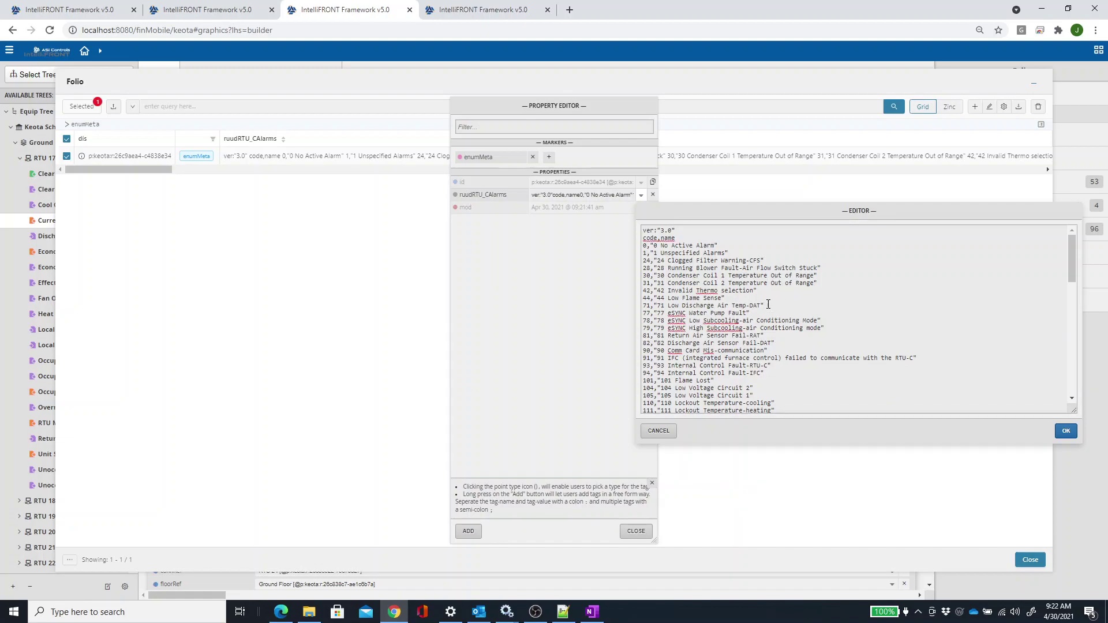
Step: Try adding a code 72 entry named "test" below the code 71 line, and remove it again
left_click(767, 305)
key("Return")
type("72,\"")
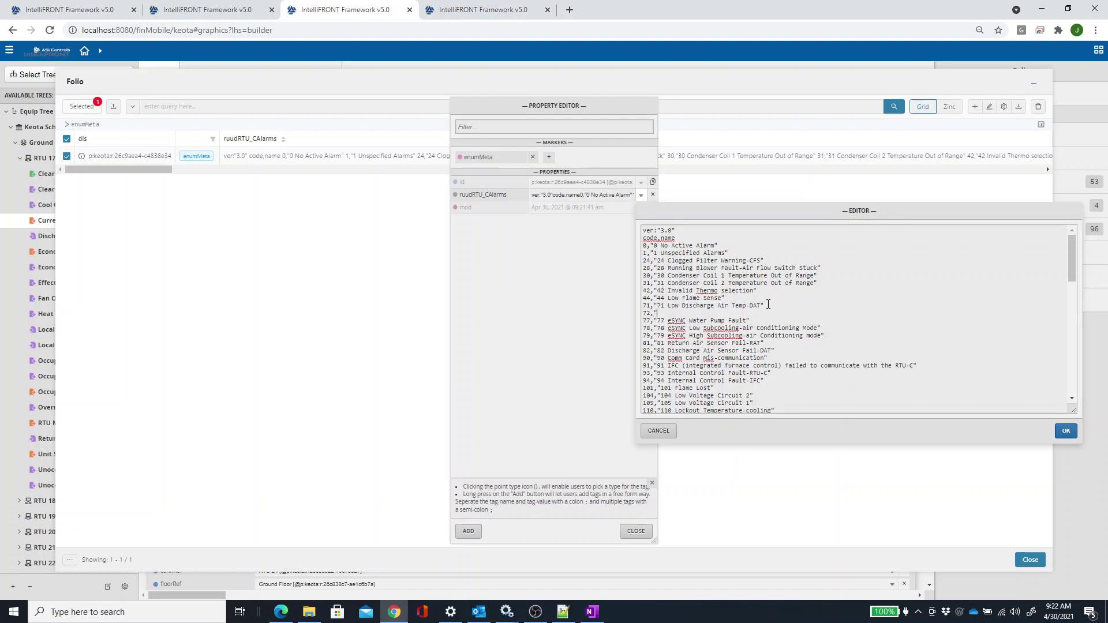
type("test")
left_click_drag(683, 312, 640, 317)
key("BackSpace")
key("BackSpace")
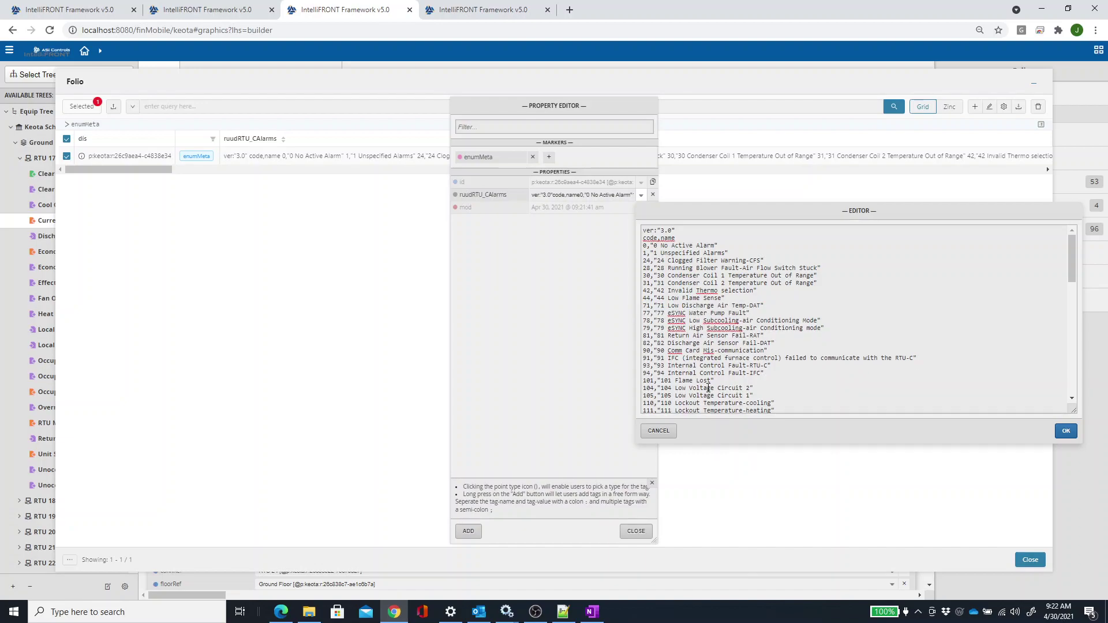
Step: Examine the alarm code list in the RTU-C BACnet Alarm Table log in Notepad++ and return to the browser
left_click(563, 612)
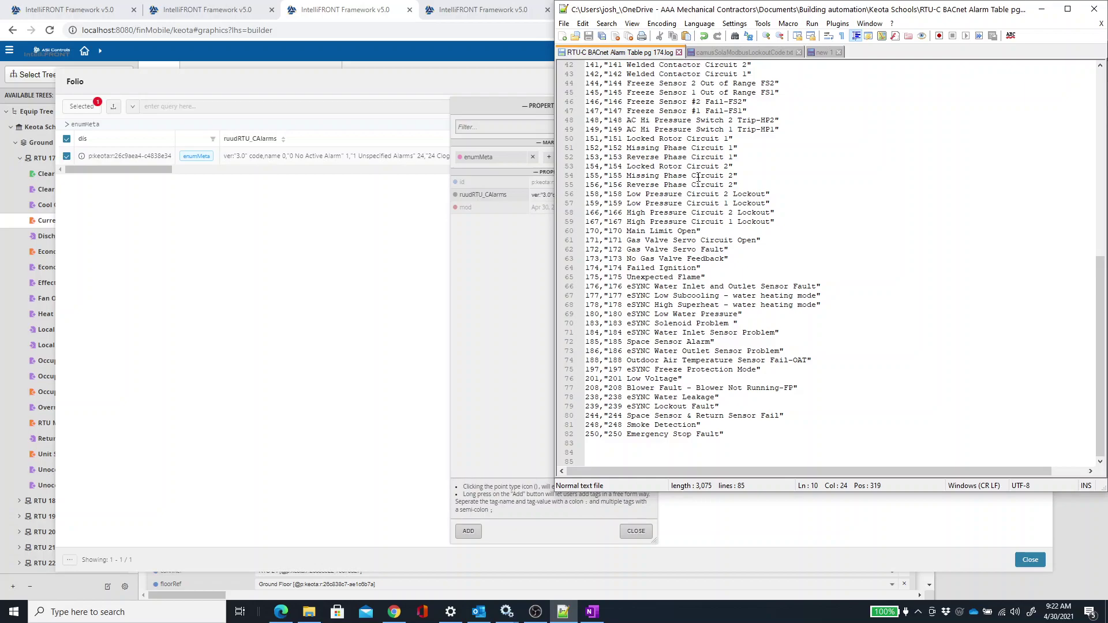
scroll(705, 324, "up", 13)
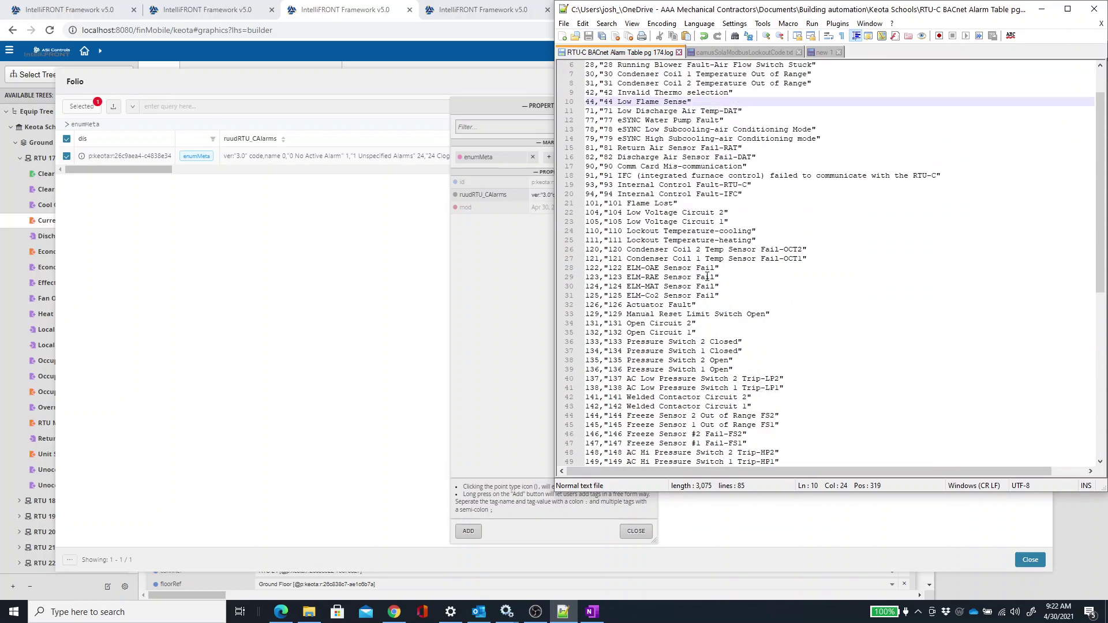
scroll(683, 278, "down", 13)
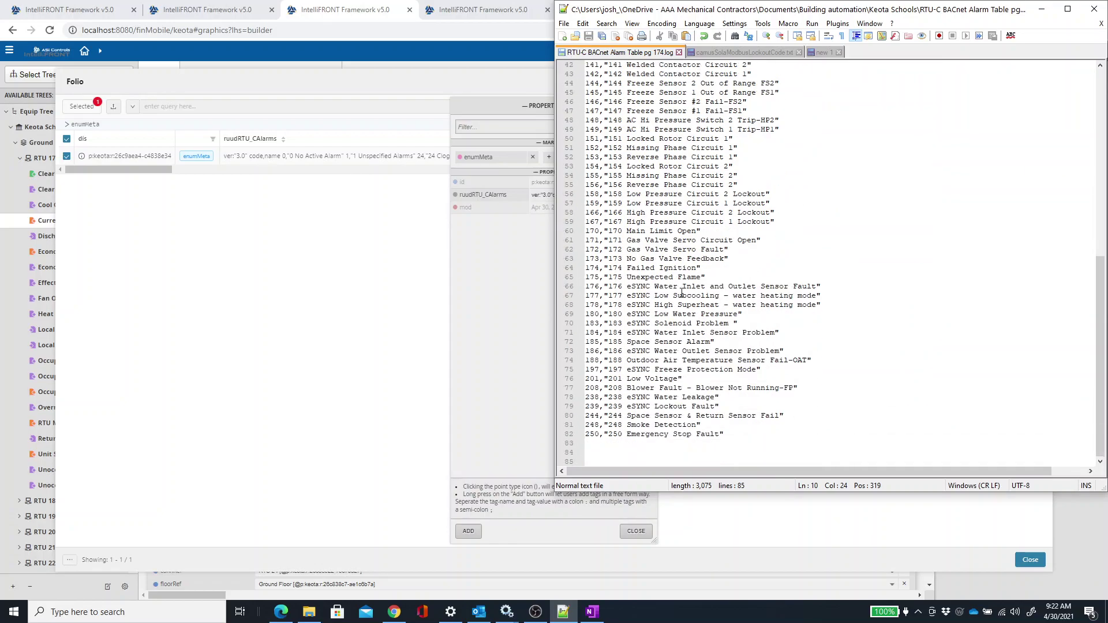
left_click(528, 356)
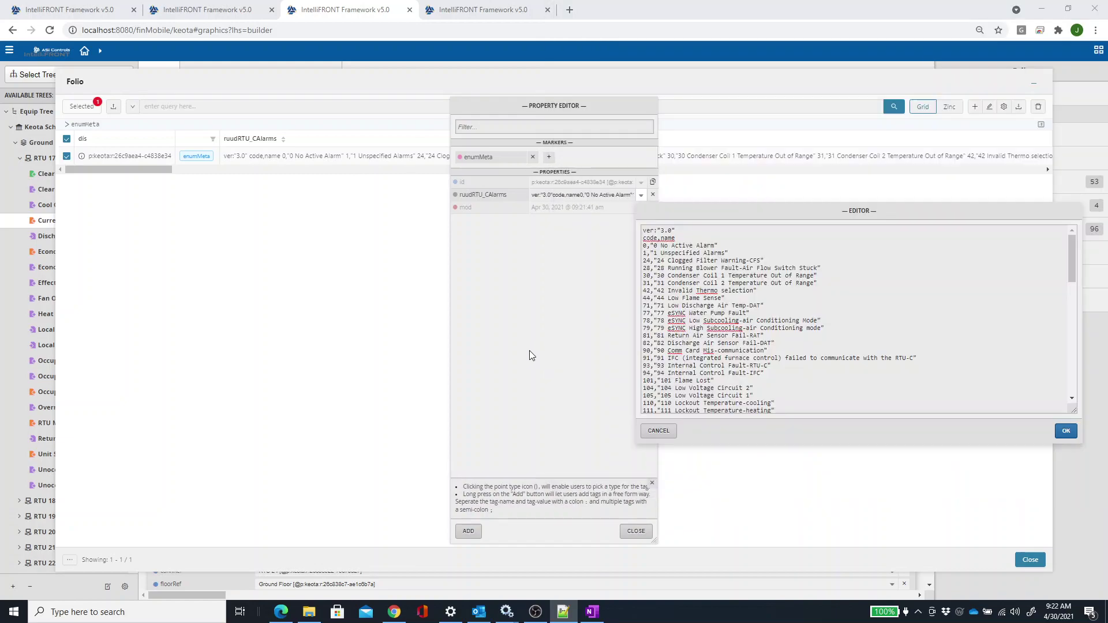
Step: Accept the ruudRTU_CAlarms text and close the property editor
left_click(641, 196)
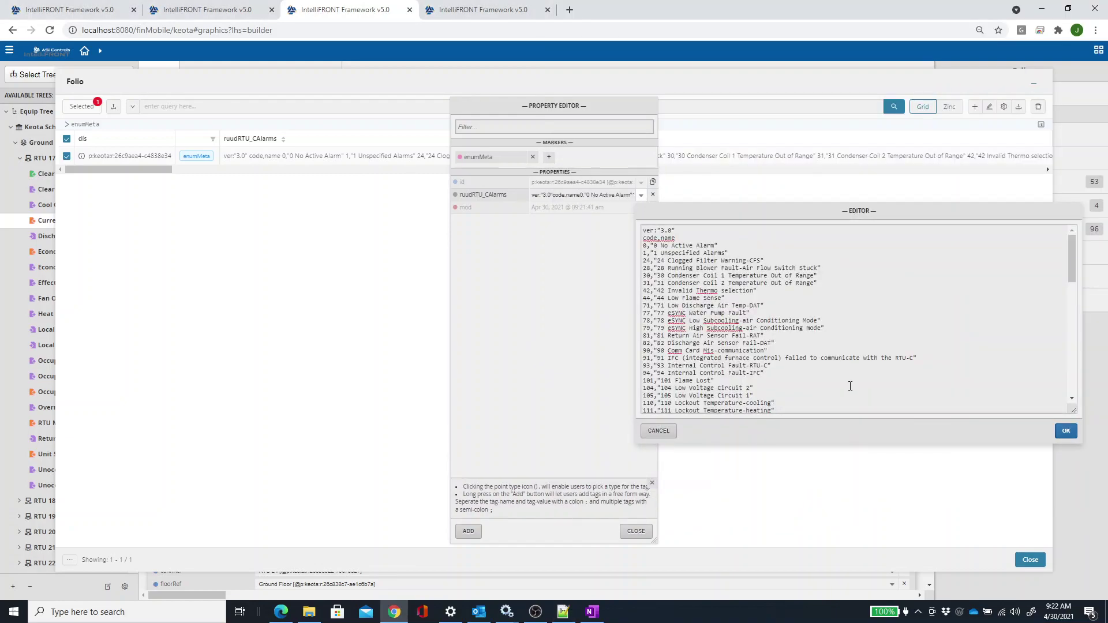
left_click(1066, 431)
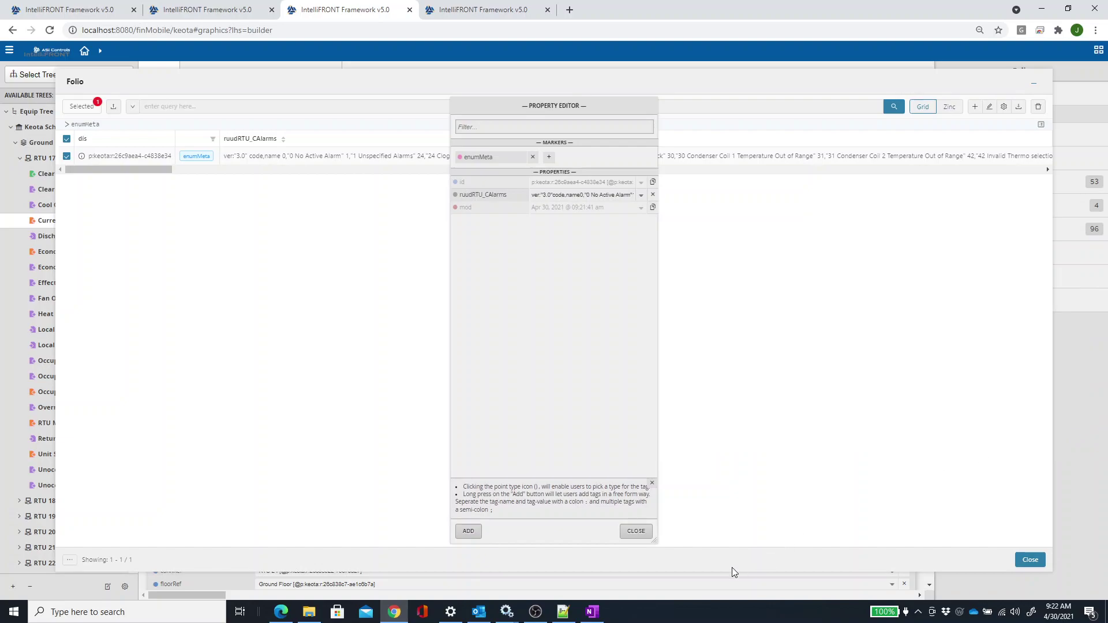
left_click(636, 531)
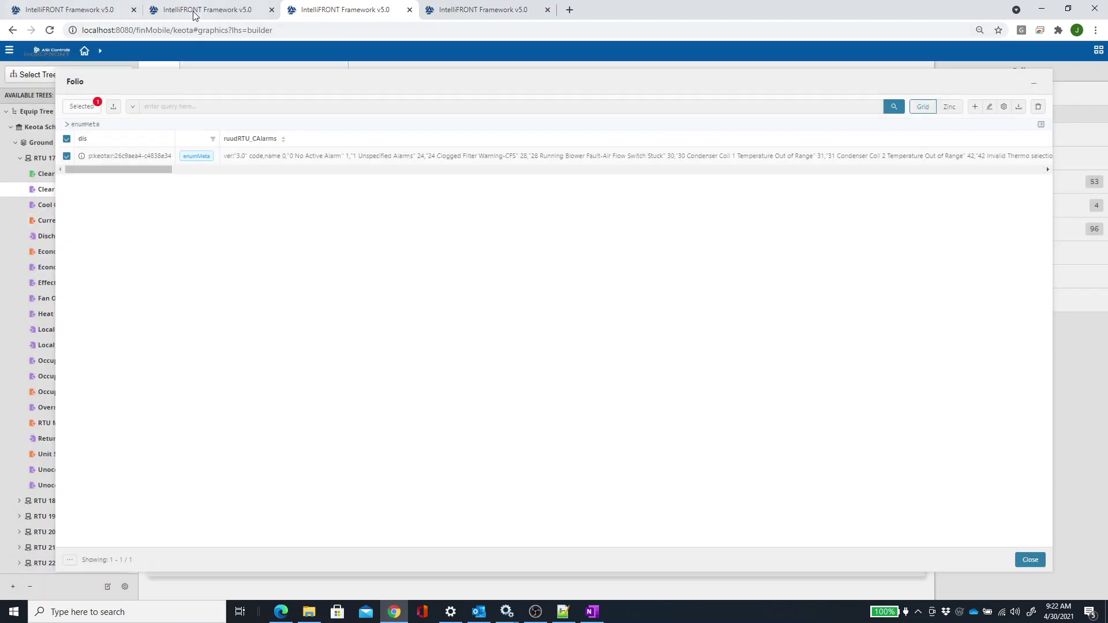
Step: Examine the RTU 17 Current Alarm point's properties in the other browser tab and return to the Folio tab
left_click(196, 10)
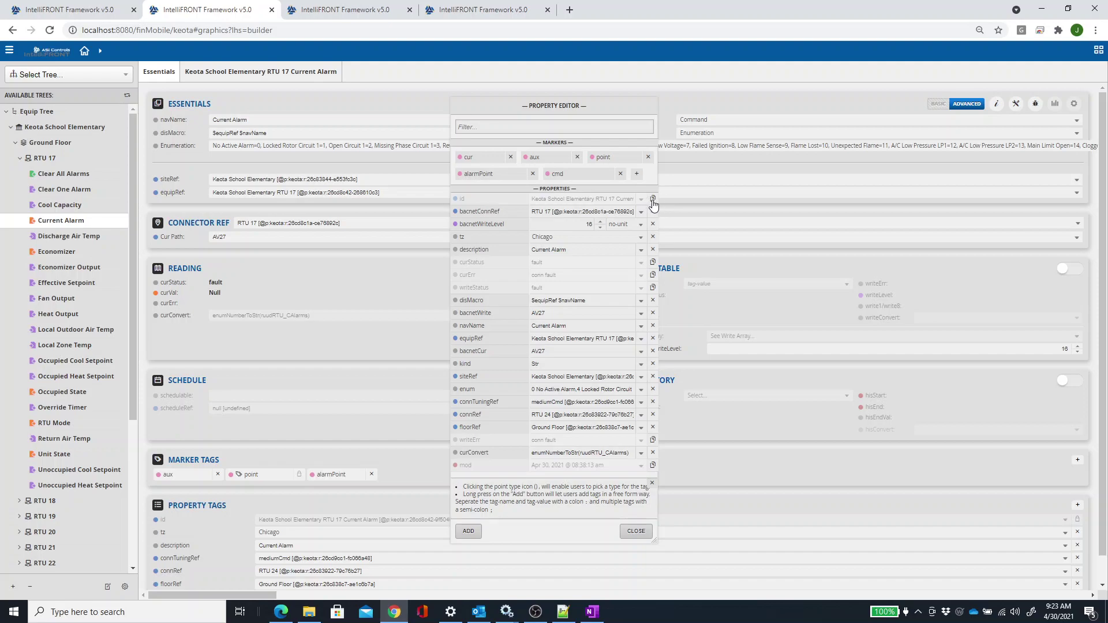
left_click(362, 7)
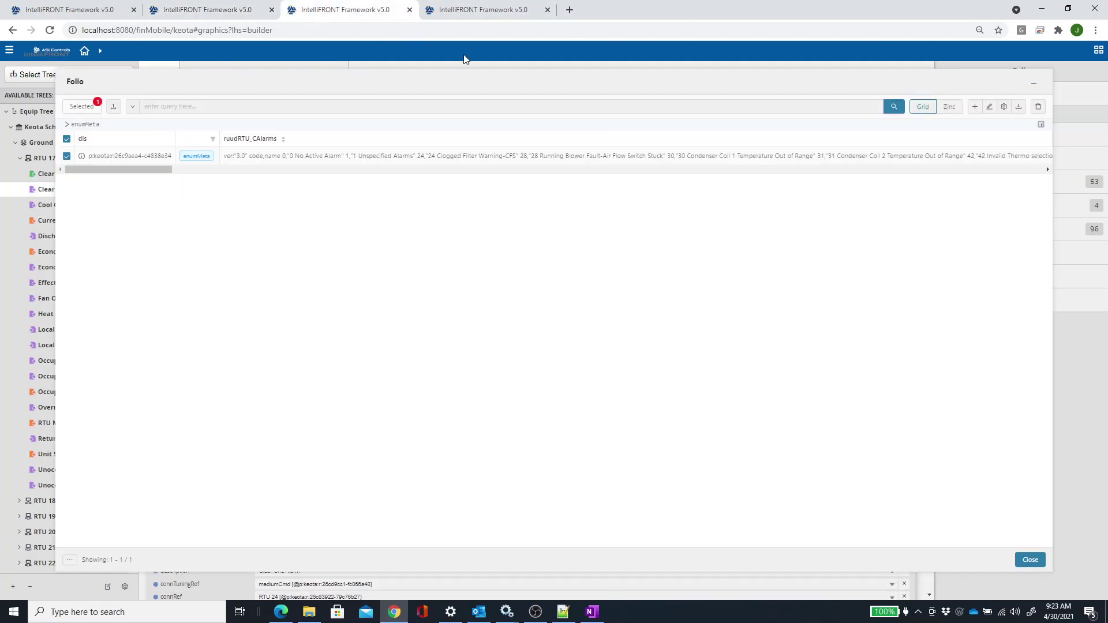
Step: Deselect the enumMeta record and start applying enum options through the Number to Enum tools
left_click(67, 156)
left_click(1004, 106)
mouse_move(967, 127)
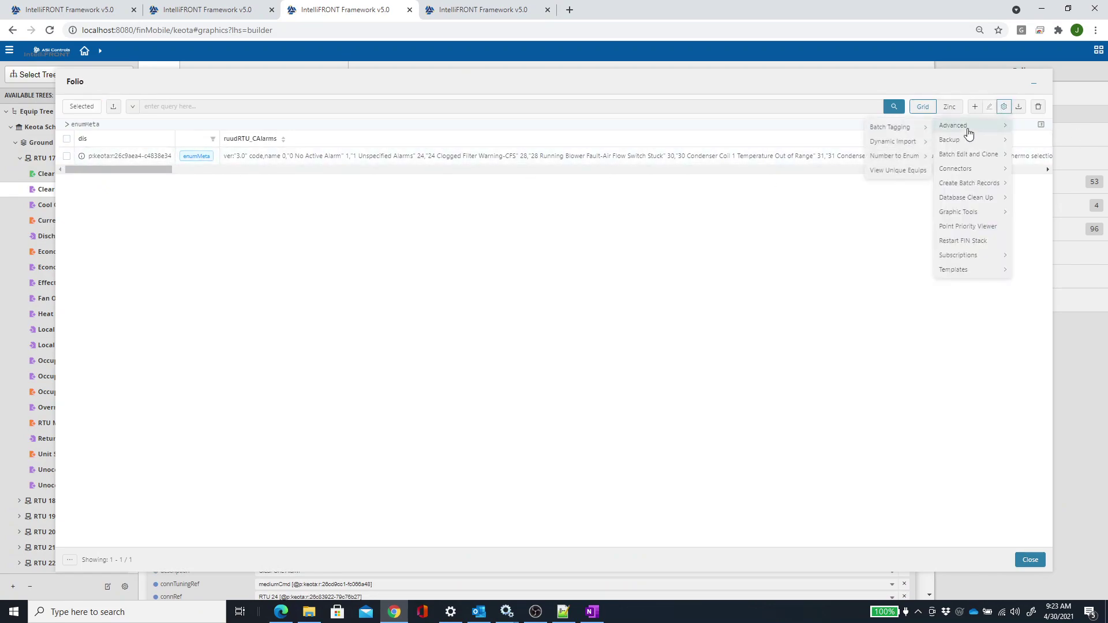
mouse_move(902, 156)
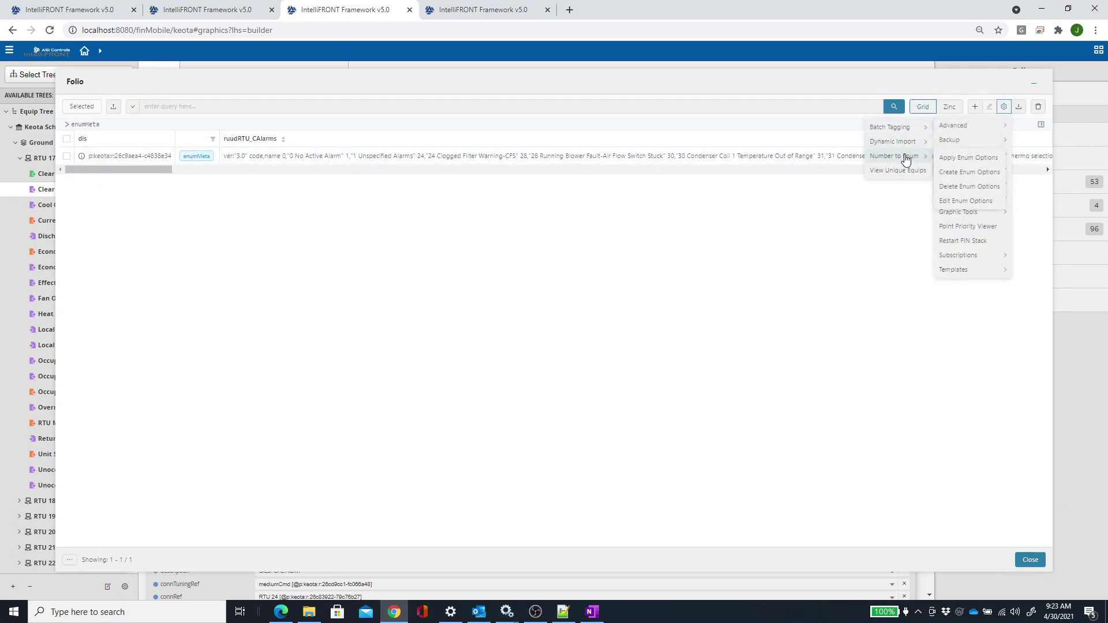
left_click(961, 165)
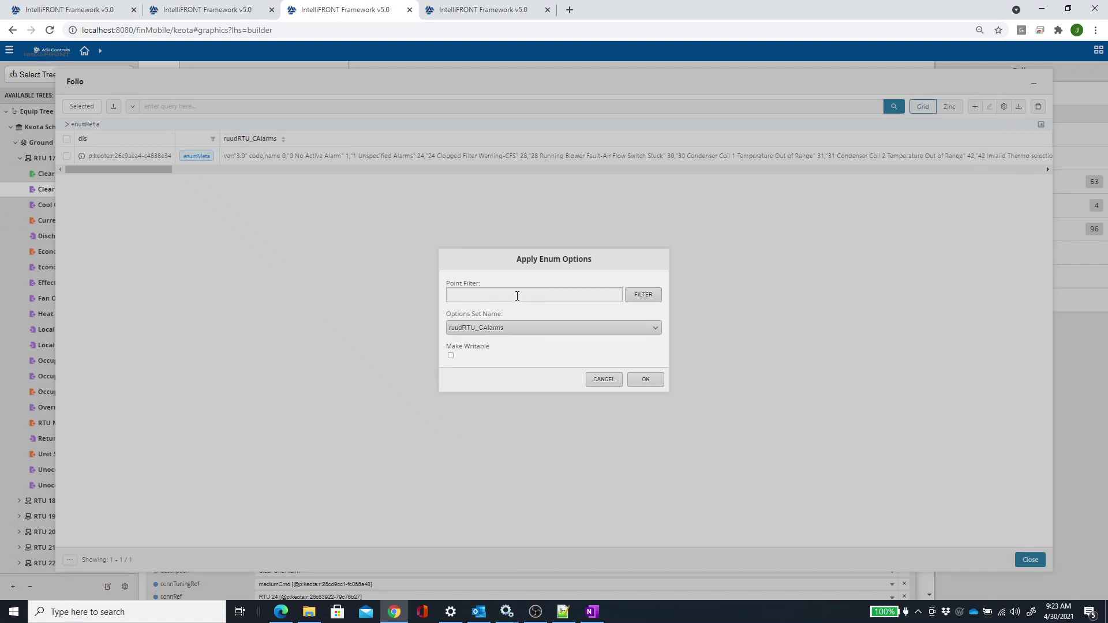
Step: Set the point filter to navName=="Current Alarm" and test and confirm it in the filter editor
left_click(496, 296)
type("navName == \"Current Alarm\"")
left_click(638, 297)
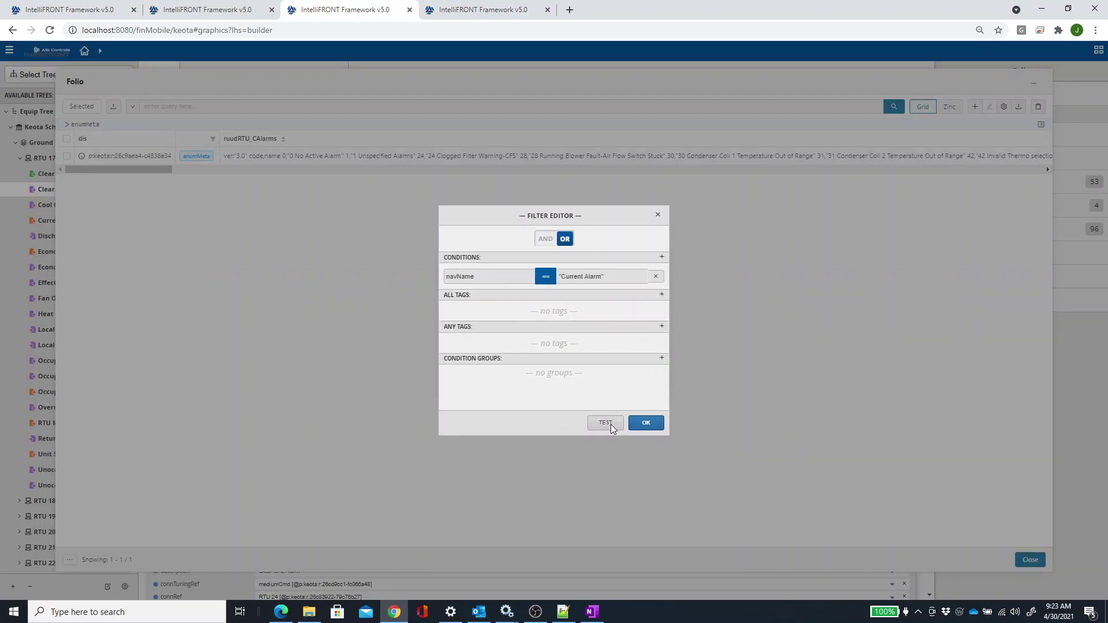
left_click(610, 425)
left_click(660, 424)
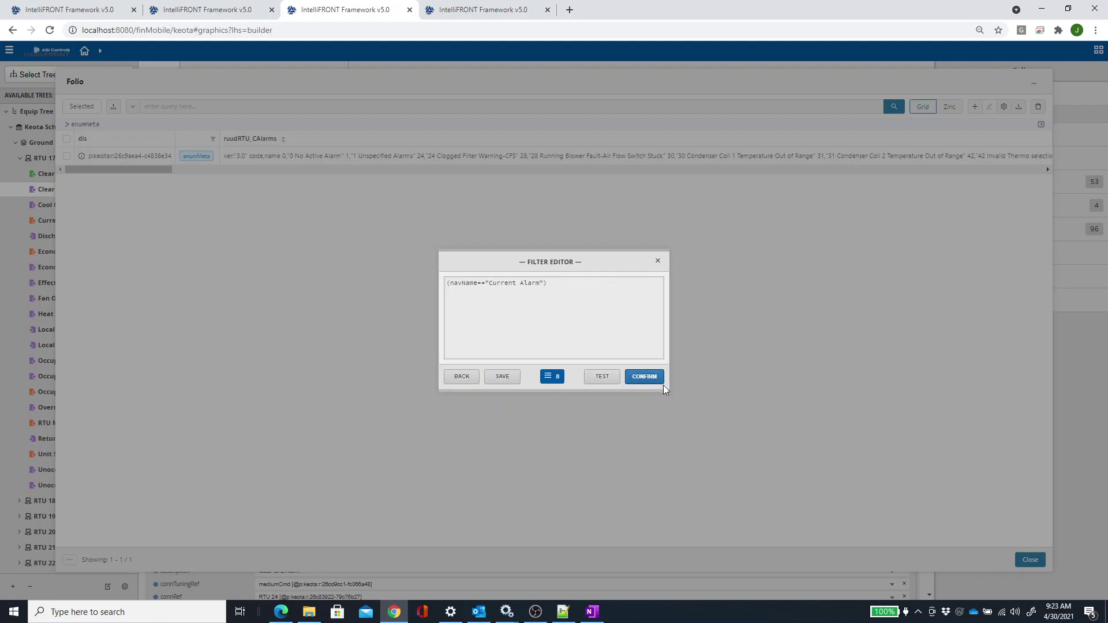
left_click(644, 377)
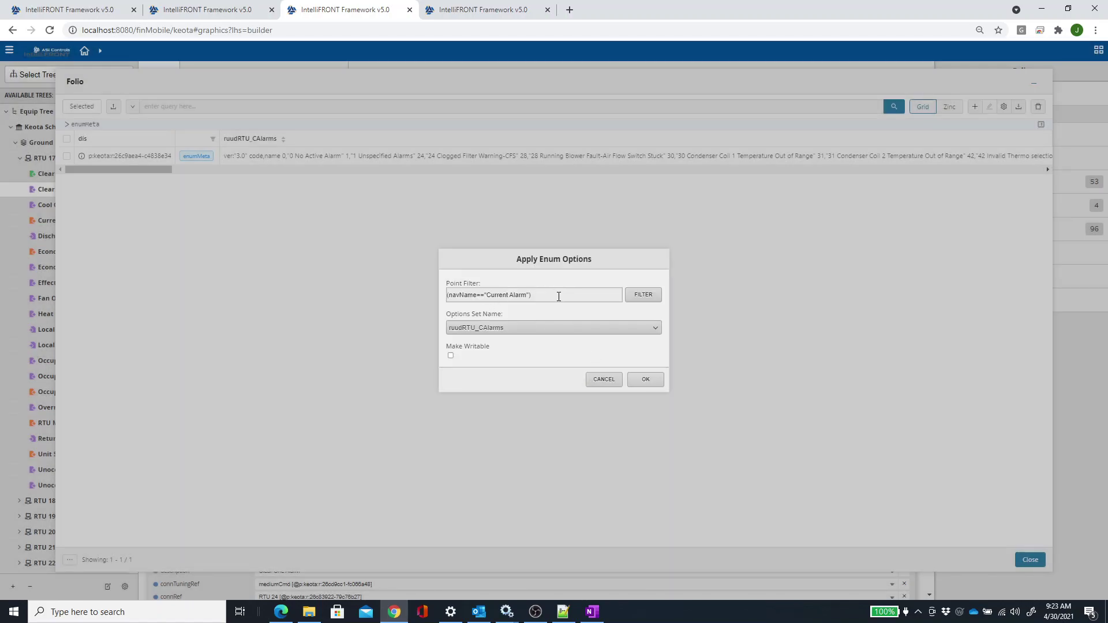
Step: Clear the point filter and start a custom filter in the filter editor
left_click_drag(558, 297, 393, 286)
key("BackSpace")
left_click(650, 297)
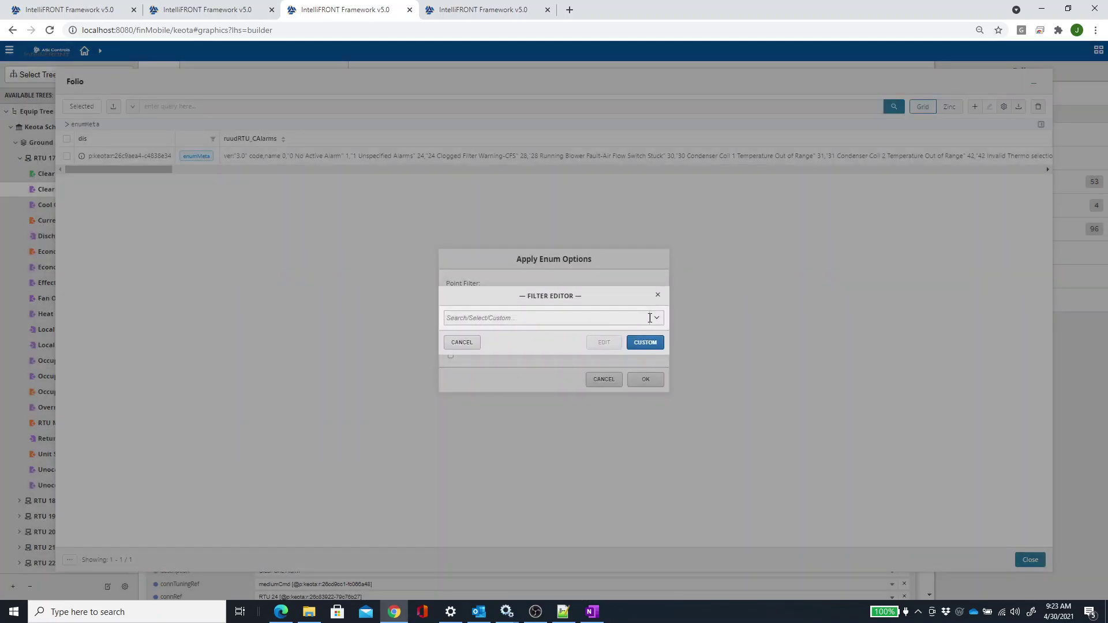
left_click(655, 342)
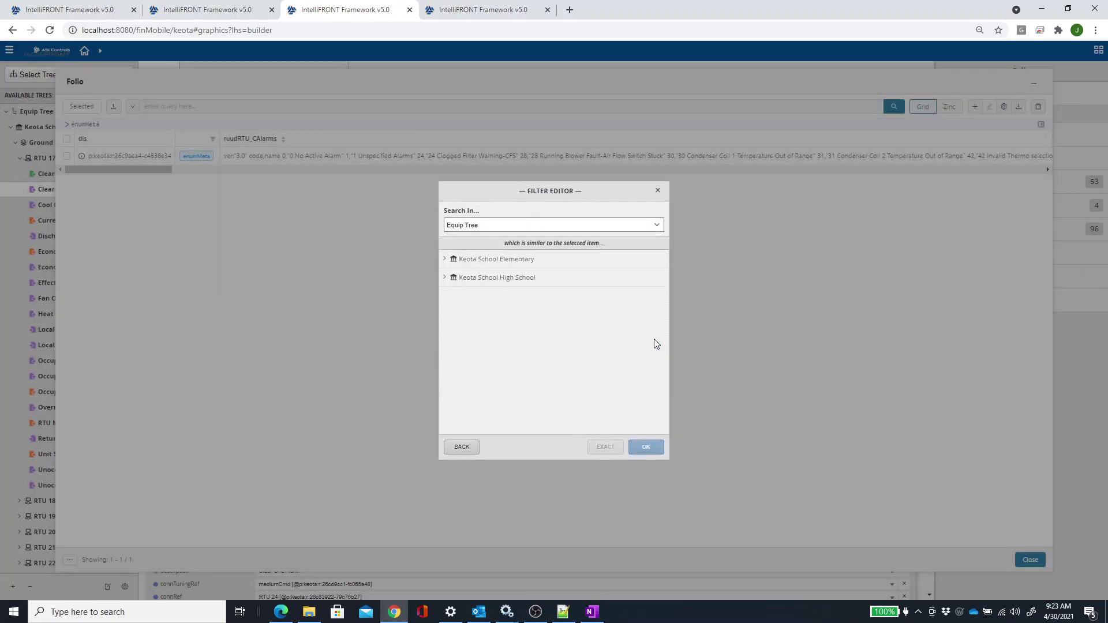
Step: Base the custom filter on the Keota School Elementary RTU 17 Current Alarm point in the Equip Tree
left_click(445, 259)
left_click(449, 277)
left_click(453, 295)
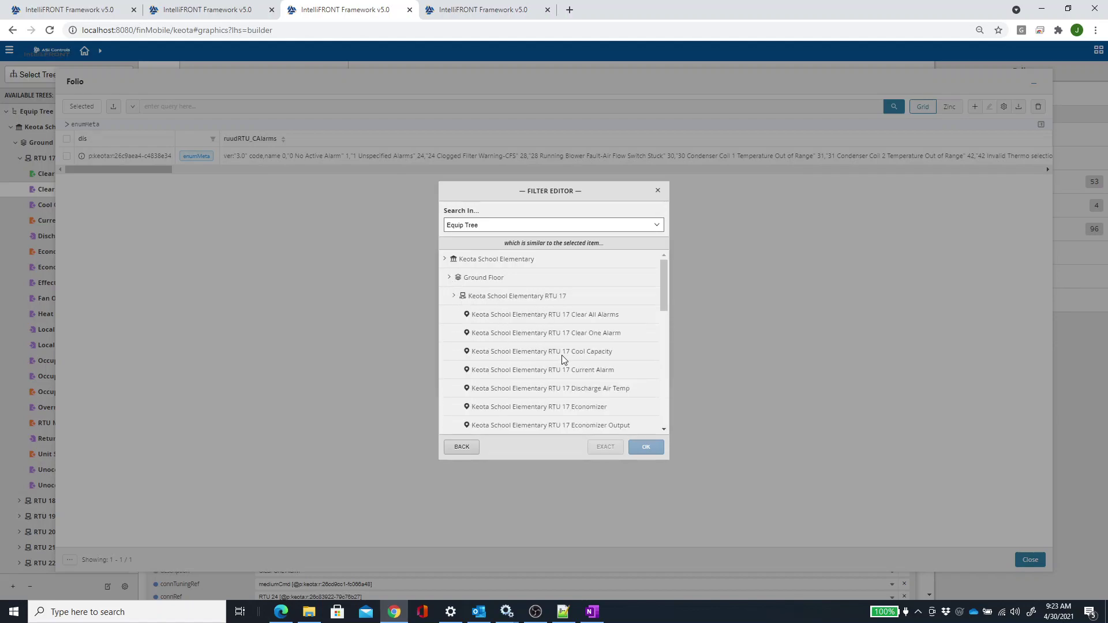
left_click(563, 370)
left_click(646, 448)
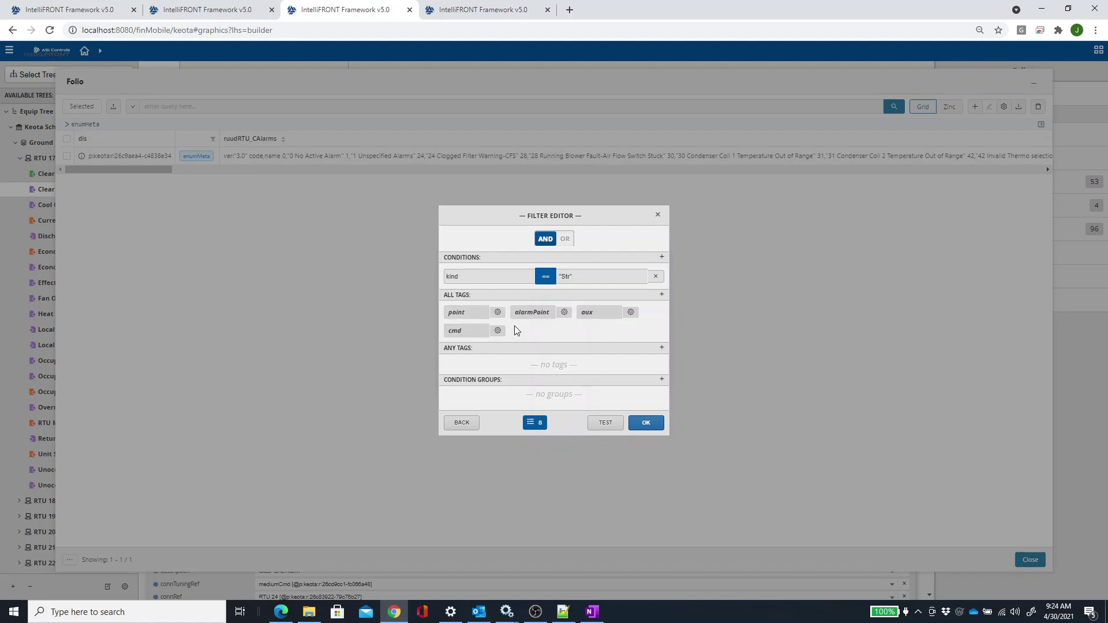
Step: Confirm the filter (kind=="Str") and (point and alarmPoint and aux and cmd), and apply the ruudRTU_CAlarms options set without making points writable
left_click(654, 423)
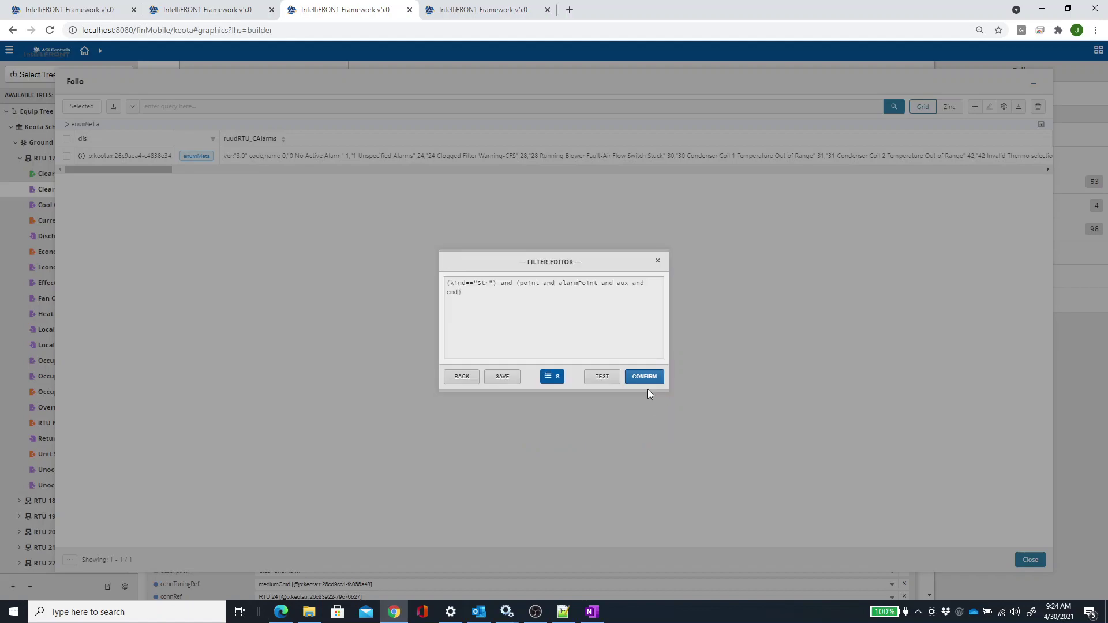
left_click(648, 378)
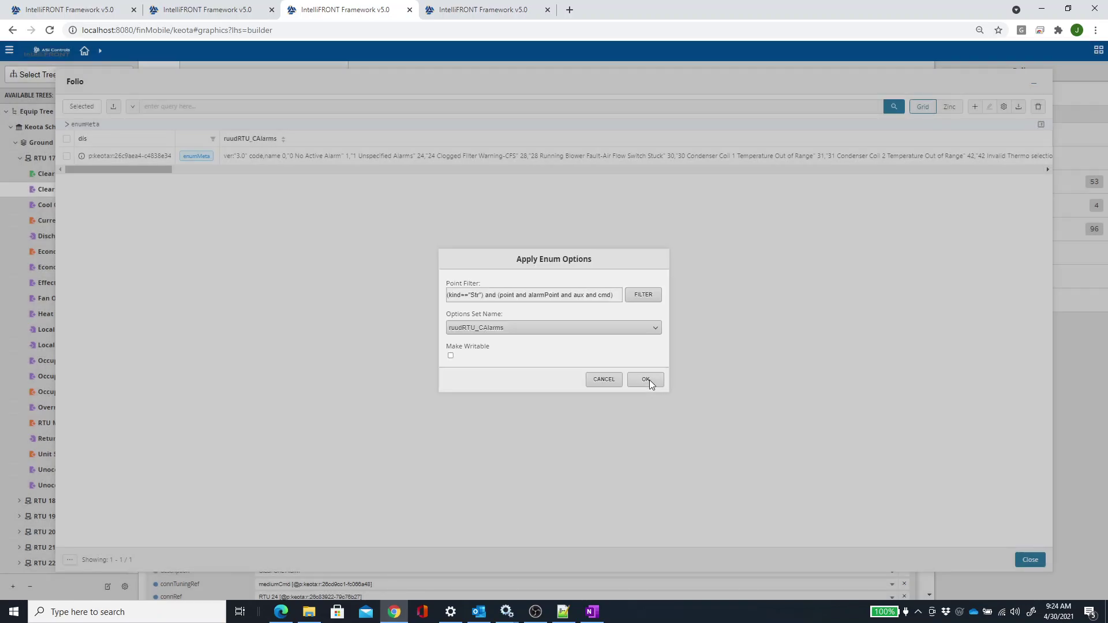
left_click(649, 379)
left_click(643, 344)
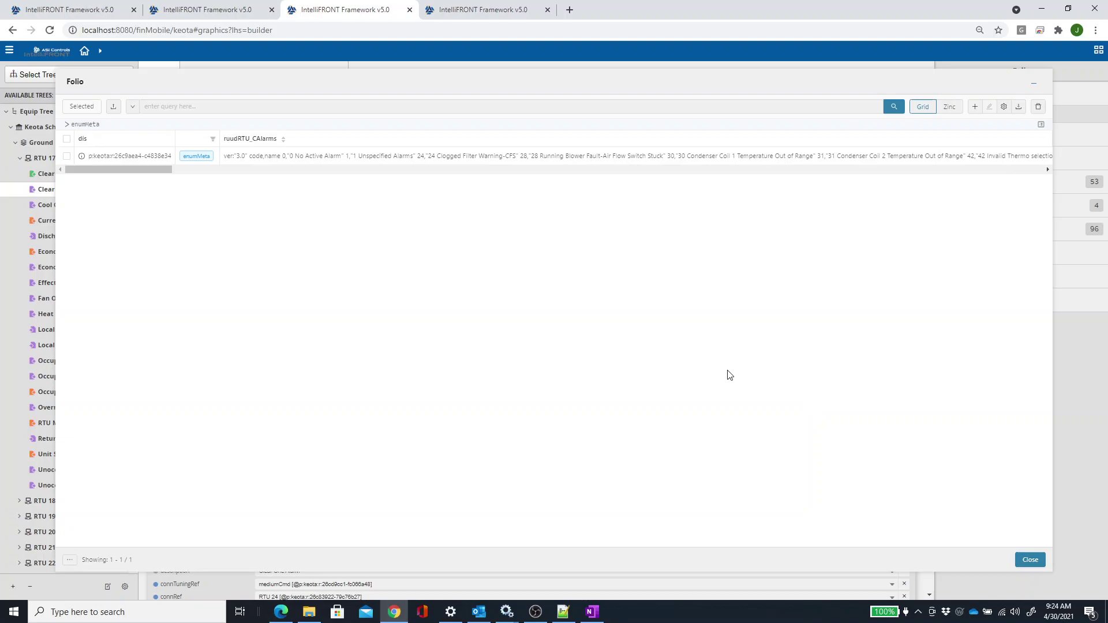
Step: Examine the alarm designations and codes in the alarm table of IOM RTU-C Control.pdf in Edge, and return to Folio in Chrome
left_click(286, 616)
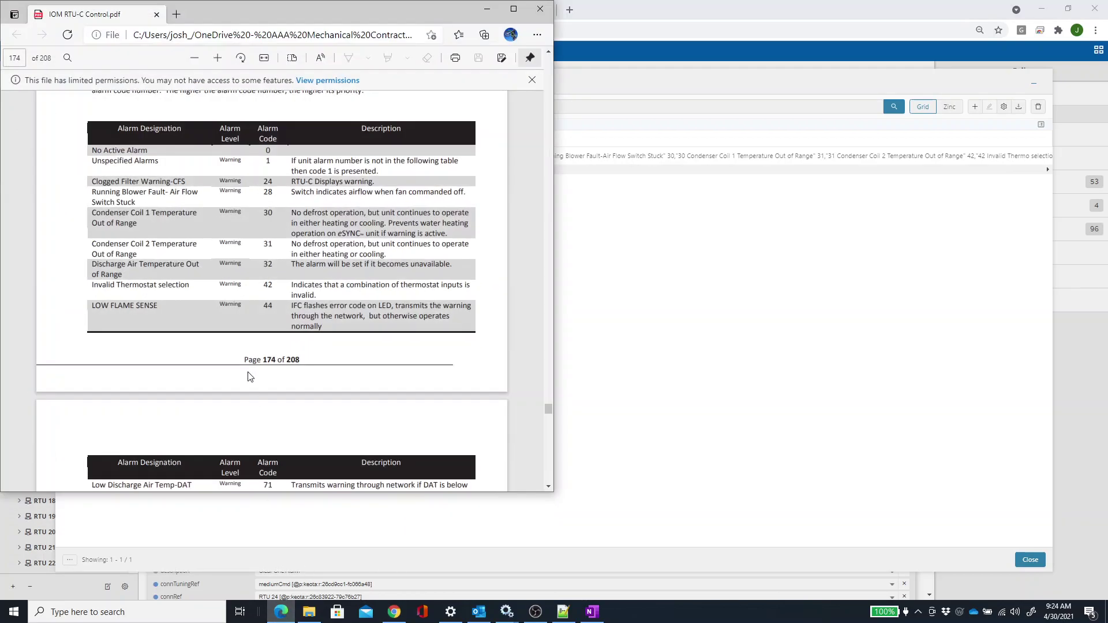
scroll(253, 346, "up", 10)
scroll(257, 270, "down", 10)
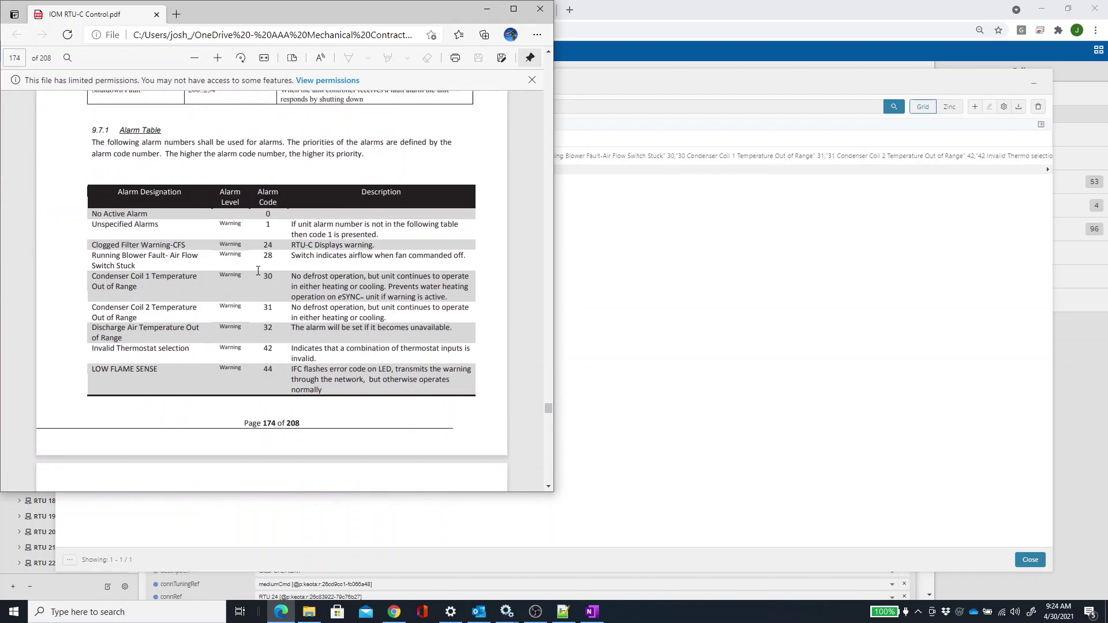
scroll(271, 260, "down", 10)
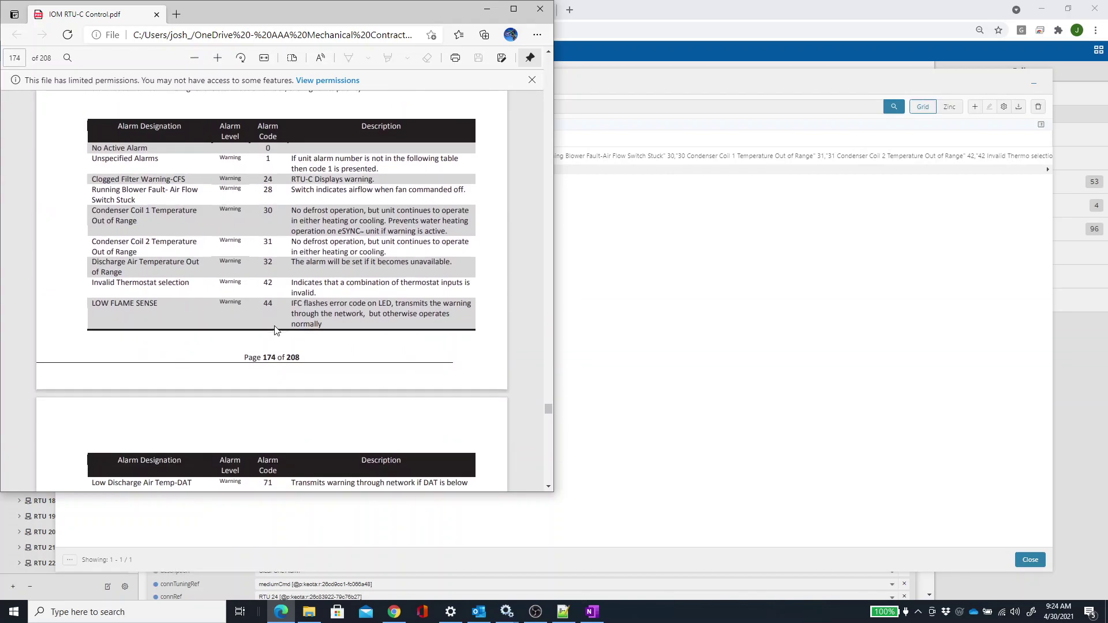
scroll(274, 329, "down", 15)
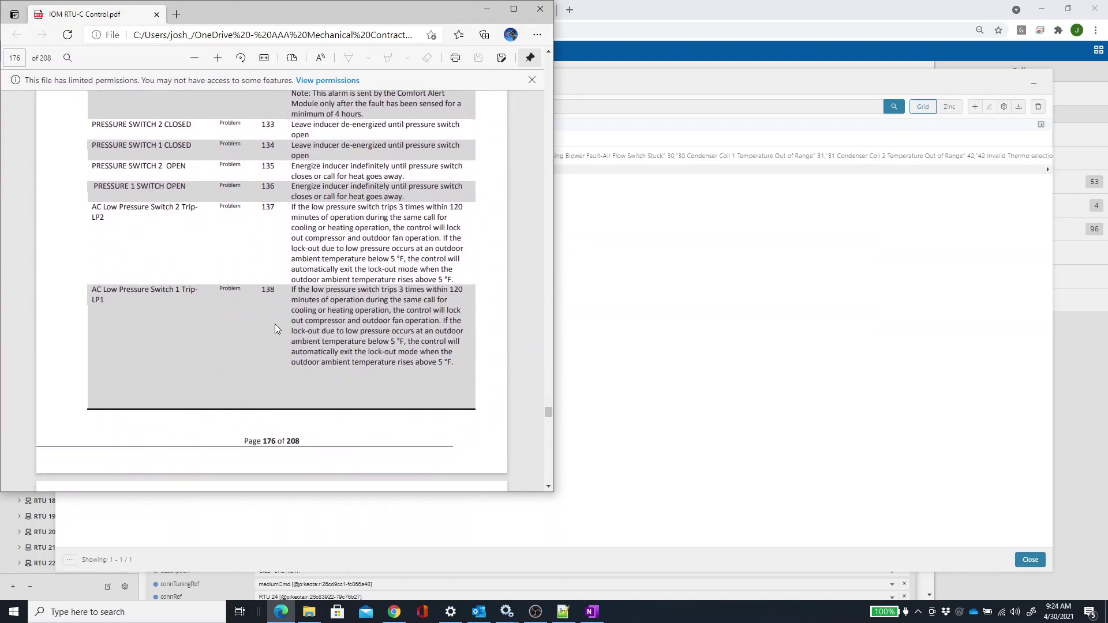
scroll(275, 328, "down", 15)
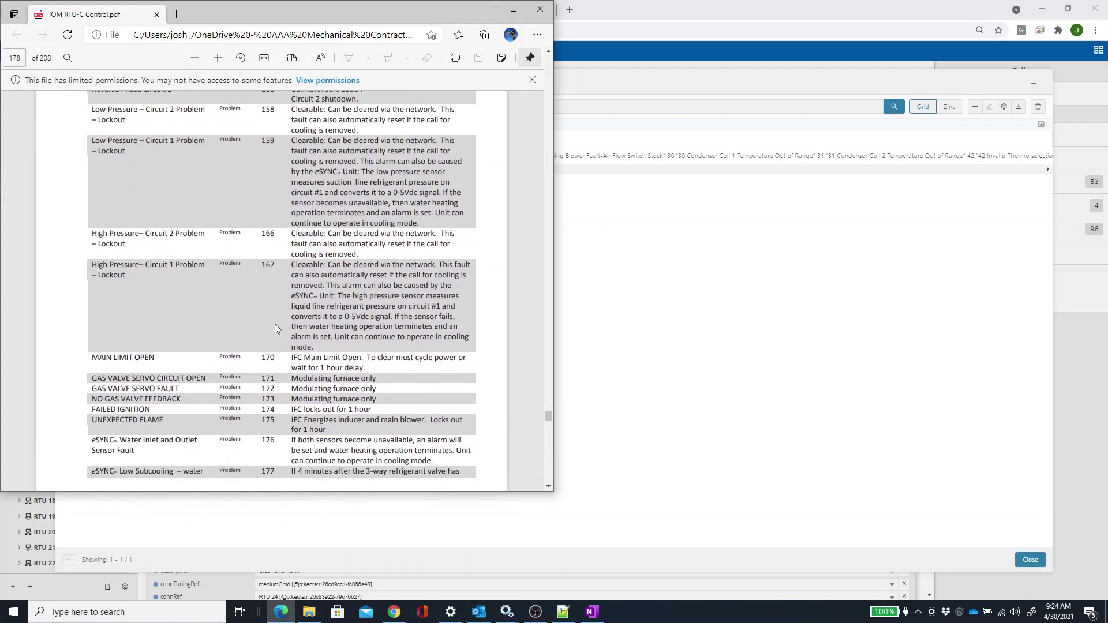
scroll(274, 328, "down", 10)
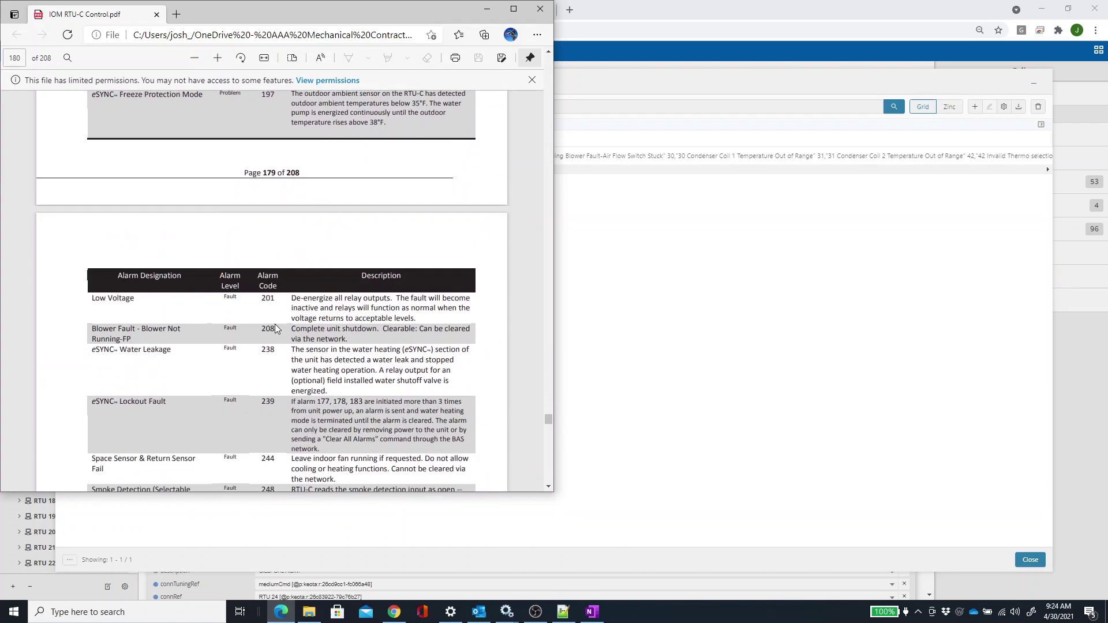
scroll(432, 285, "up", 20)
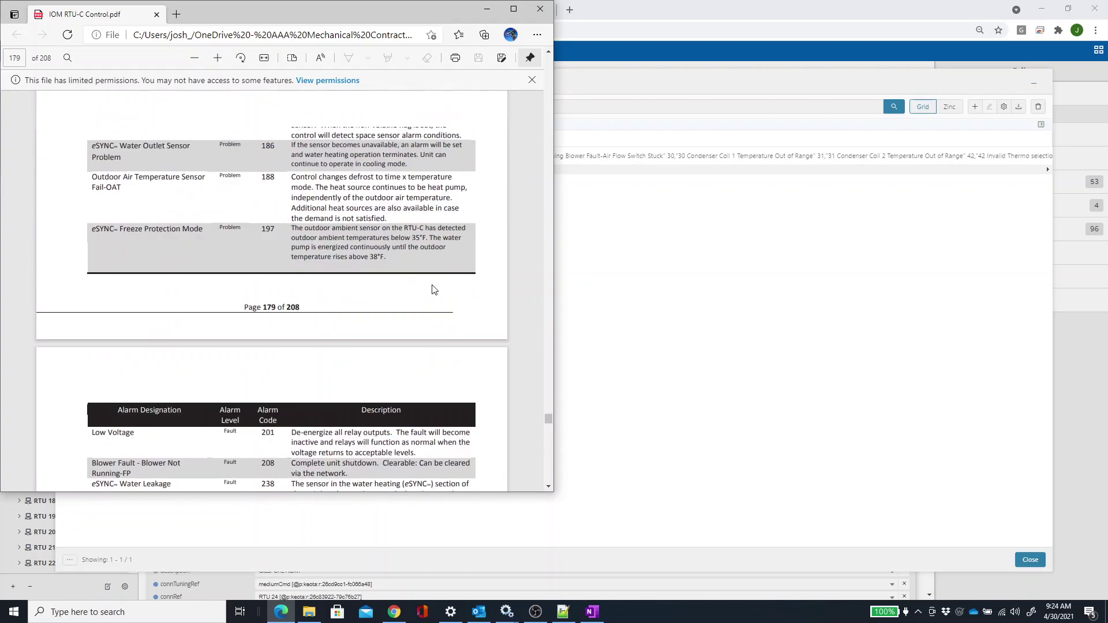
scroll(431, 285, "up", 10)
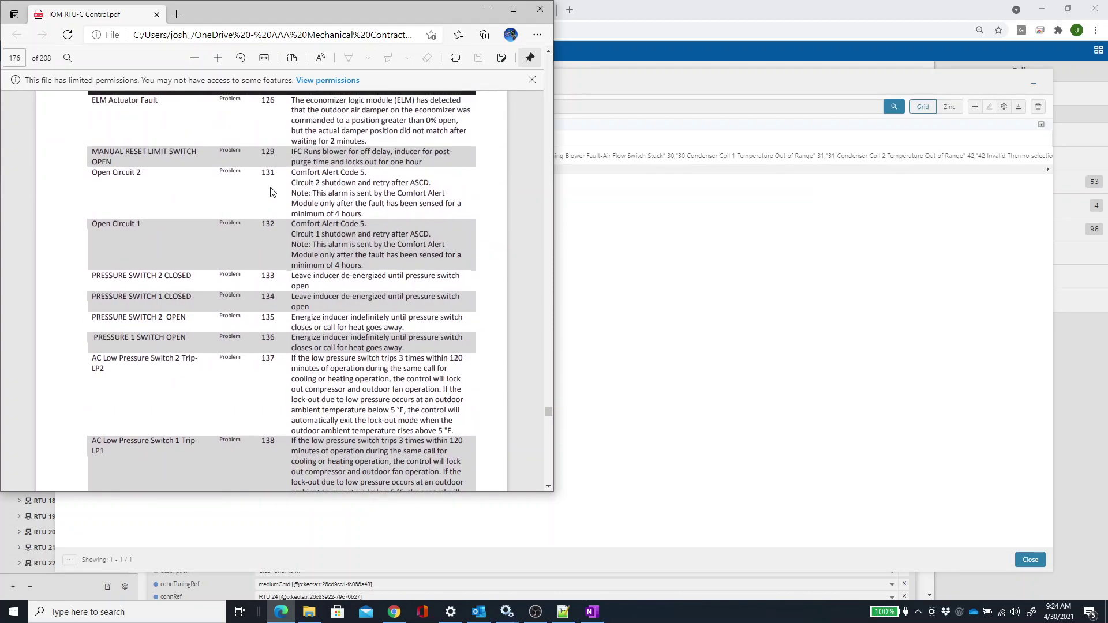
scroll(272, 192, "up", 3)
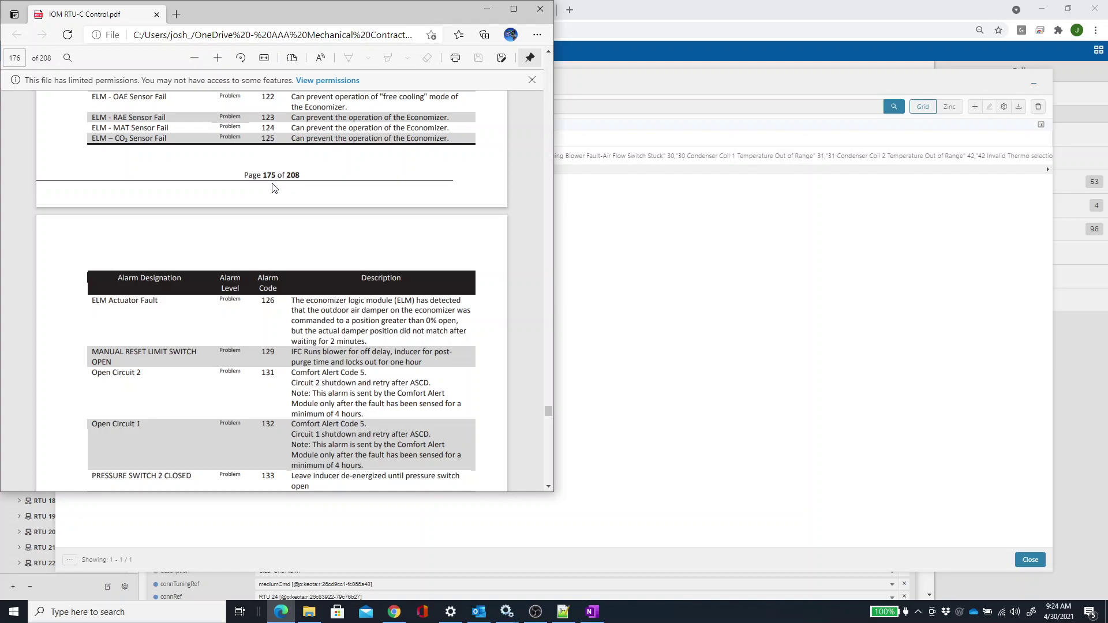
left_click(801, 287)
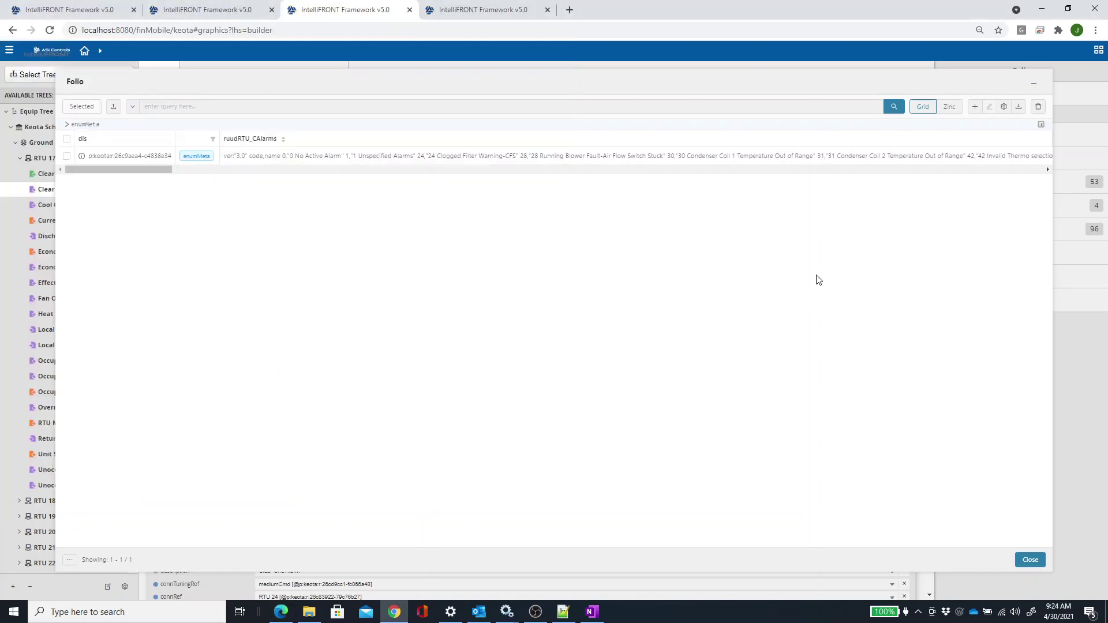